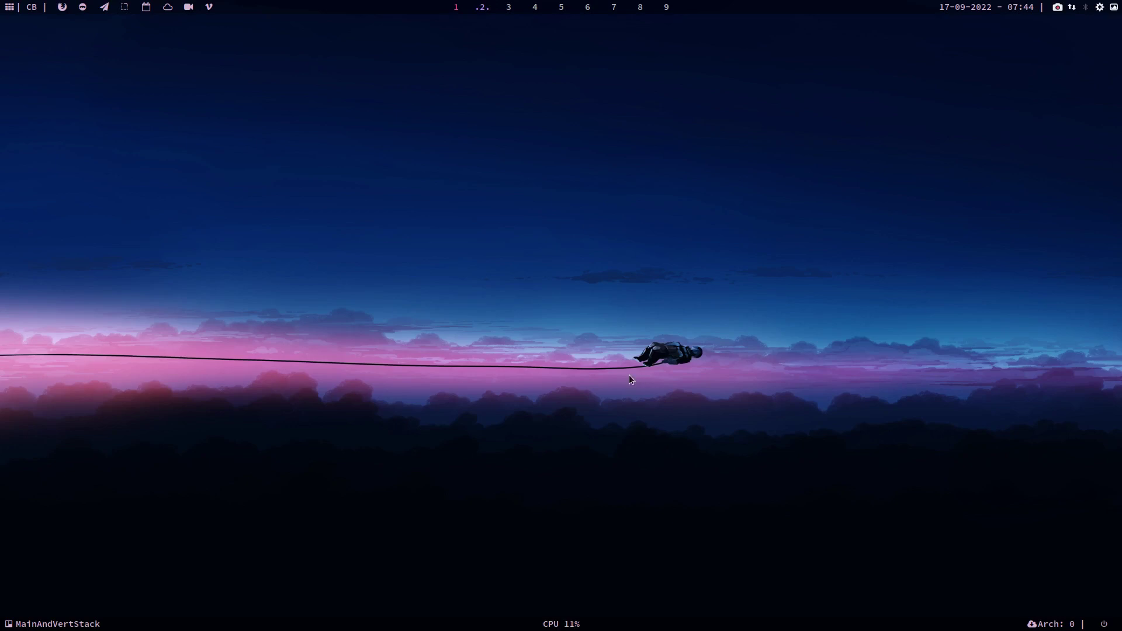
- Launch an Alacritty terminal that runs neofetch and shows the EndeavourOS summary
{"action": "key", "text": "super+Return"}
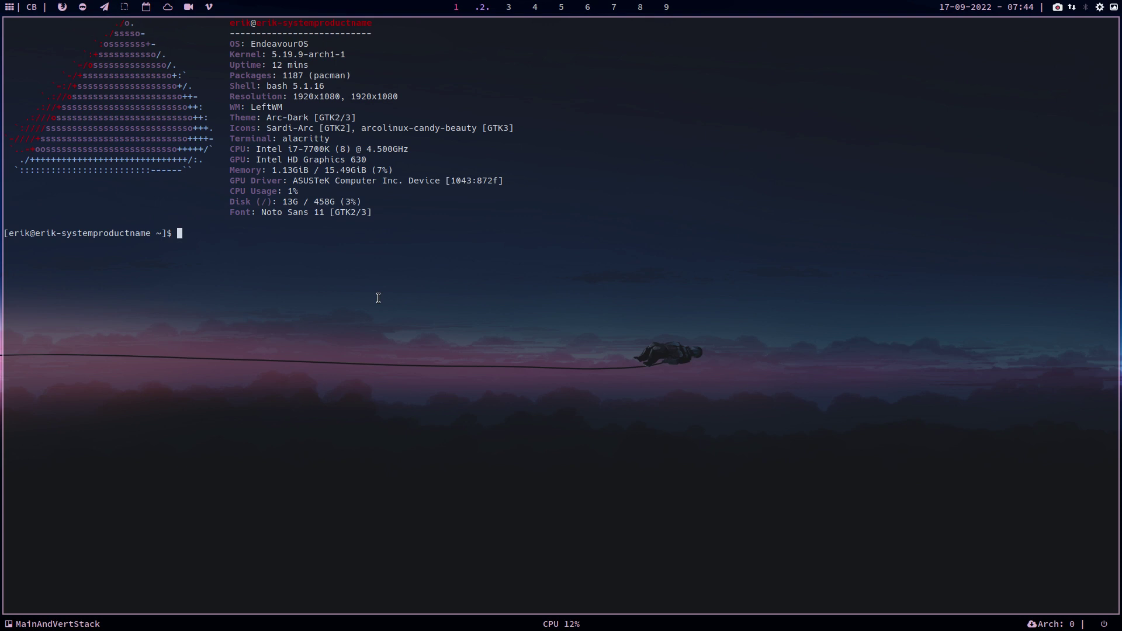
- Authenticate in the polkit dialog with the account password, then quit ArcoLinux Tweak Tool
{"action": "type", "text": "***"}
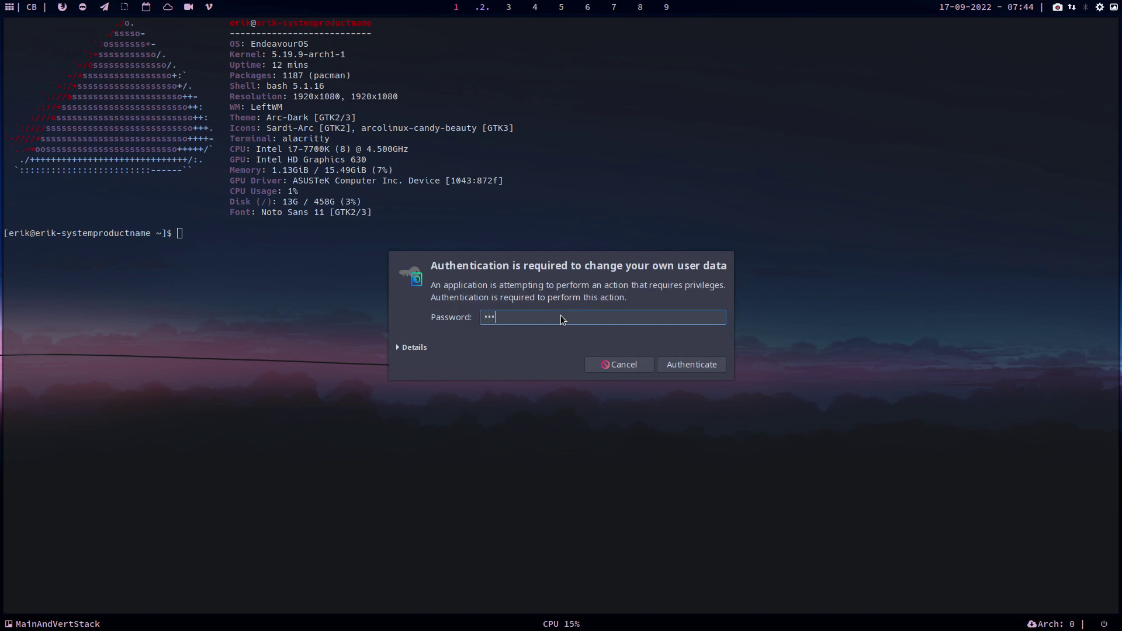
{"action": "key", "text": "BackSpace"}
{"action": "key", "text": "BackSpace"}
{"action": "key", "text": "BackSpace"}
{"action": "type", "text": "****"}
{"action": "key", "text": "Return"}
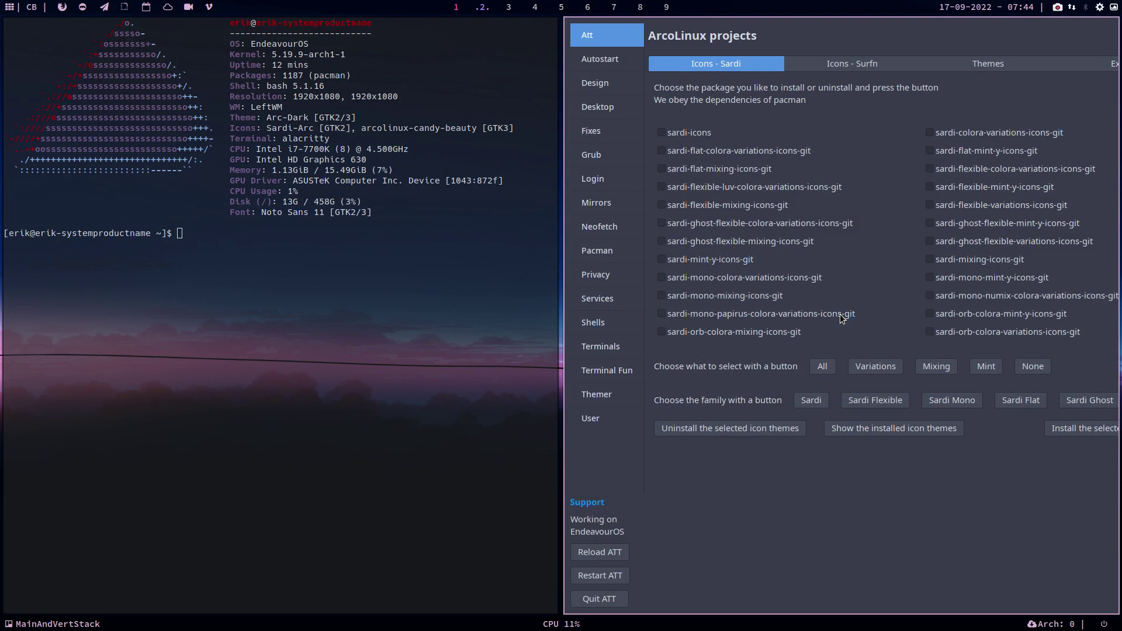
{"action": "left_click", "coordinate": [605, 597]}
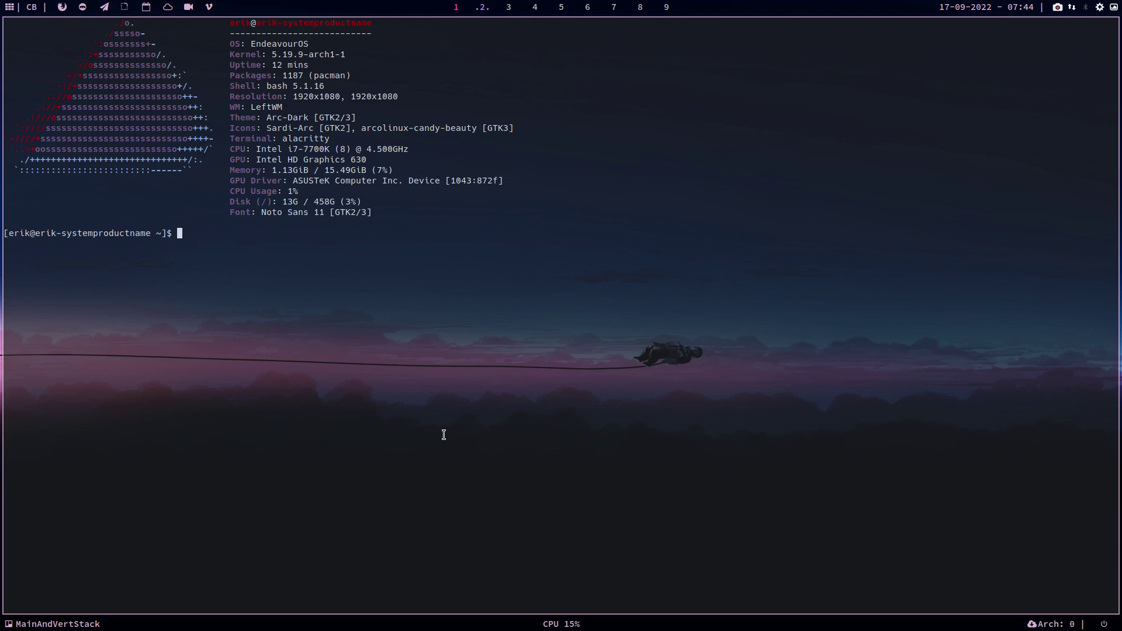
- List completions for 'sudo pacman -S nvidia' and highlight the nvidia and nvidia-dkms names
{"action": "type", "text": "sudo pacman -S nvidia"}
{"action": "key", "text": "Tab"}
{"action": "key", "text": "Tab"}
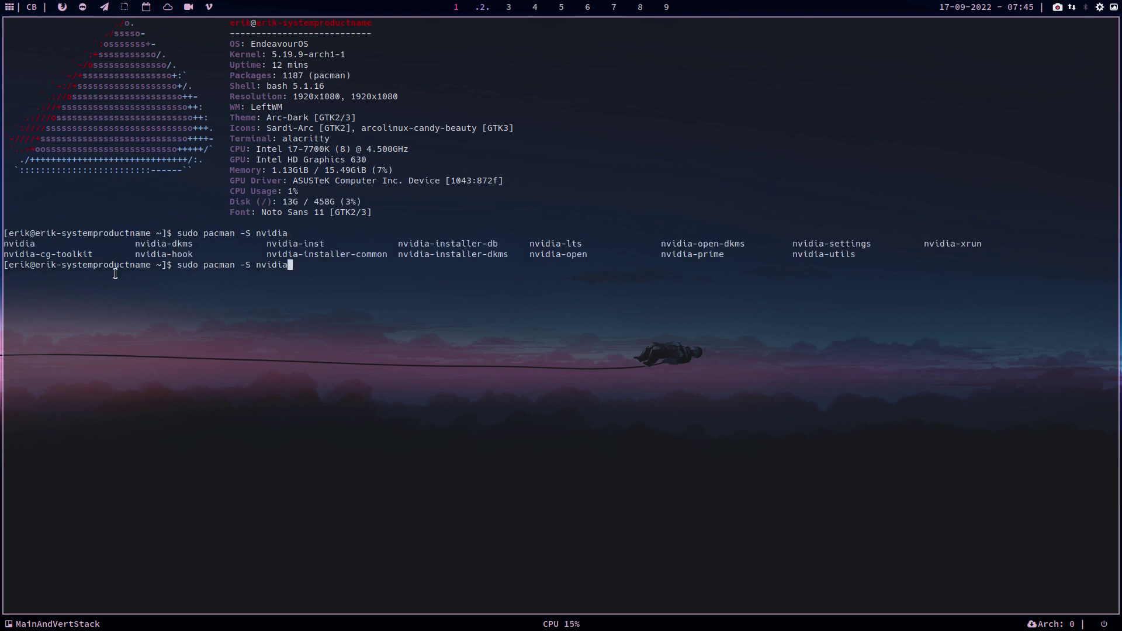
{"action": "left_click_drag", "start_coordinate": [35, 244], "coordinate": [7, 243]}
{"action": "left_click_drag", "start_coordinate": [135, 243], "coordinate": [194, 246]}
{"action": "double_click", "coordinate": [22, 243]}
{"action": "left_click_drag", "start_coordinate": [135, 244], "coordinate": [188, 243]}
{"action": "left_click_drag", "start_coordinate": [194, 243], "coordinate": [179, 243]}
- Switch the package to linux, list its completions, and highlight linux-xanmod and linux-xanmod-lts
{"action": "key", "text": "BackSpace"}
{"action": "key", "text": "BackSpace"}
{"action": "key", "text": "BackSpace"}
{"action": "key", "text": "BackSpace"}
{"action": "key", "text": "BackSpace"}
{"action": "key", "text": "BackSpace"}
{"action": "type", "text": "linux"}
{"action": "key", "text": "Tab"}
{"action": "key", "text": "Tab"}
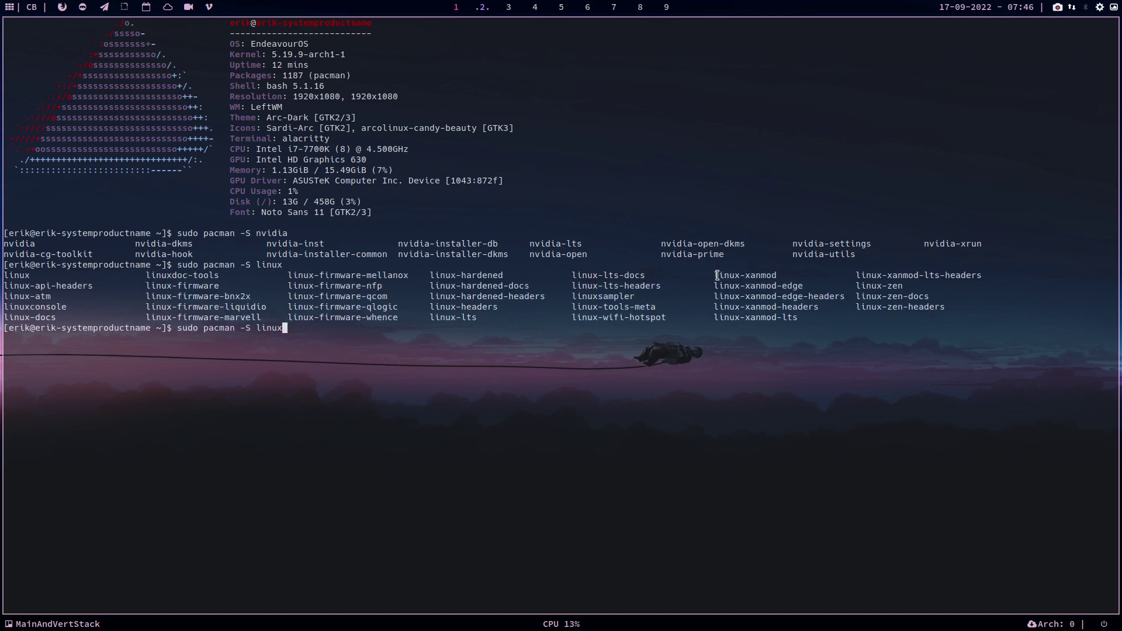
{"action": "left_click_drag", "start_coordinate": [714, 275], "coordinate": [810, 287]}
{"action": "left_click", "coordinate": [825, 295]}
{"action": "left_click_drag", "start_coordinate": [729, 318], "coordinate": [796, 319]}
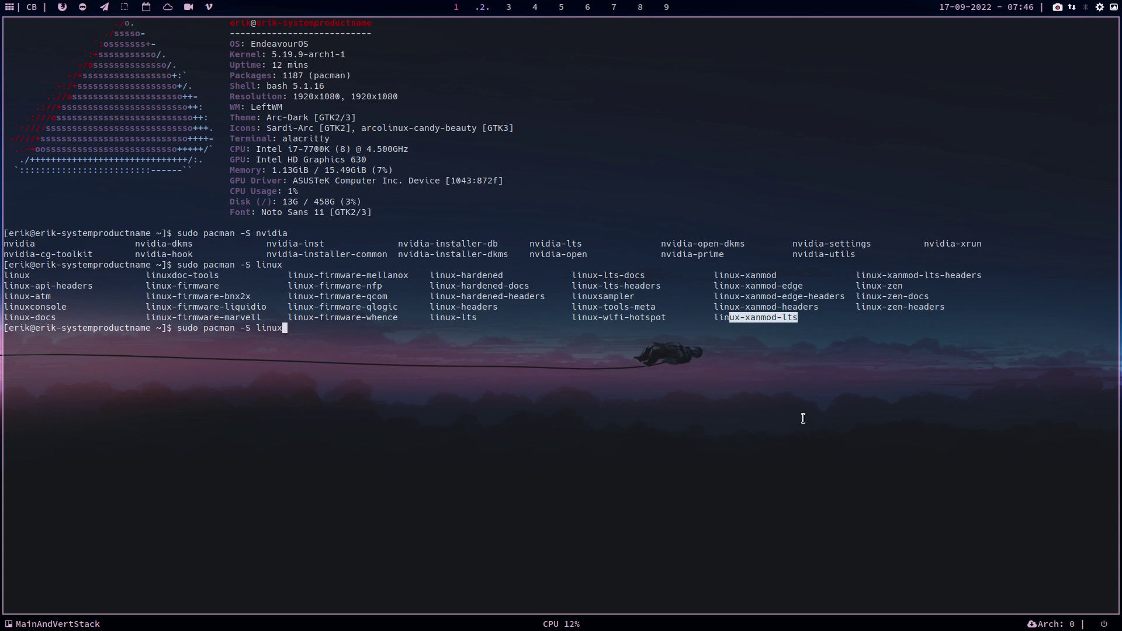
- Run 'sudo pacman -S linux-xanmod-edge', then rerun it with the linux-xanmod-edge-headers package added
{"action": "type", "text": "-xanmod"}
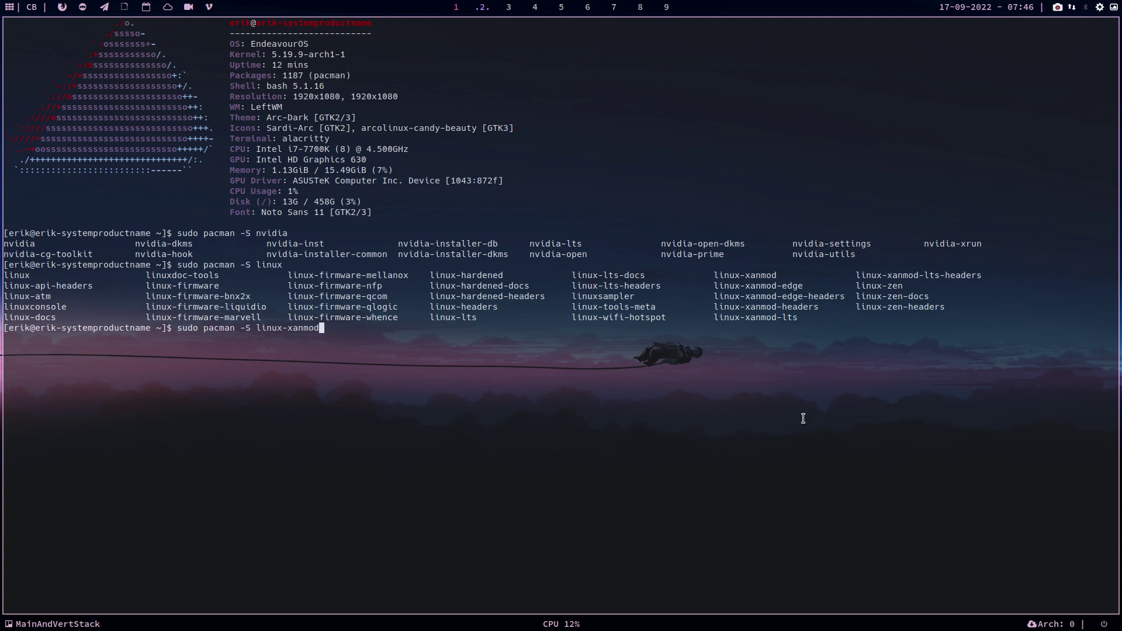
{"action": "type", "text": "-edge"}
{"action": "key", "text": "Return"}
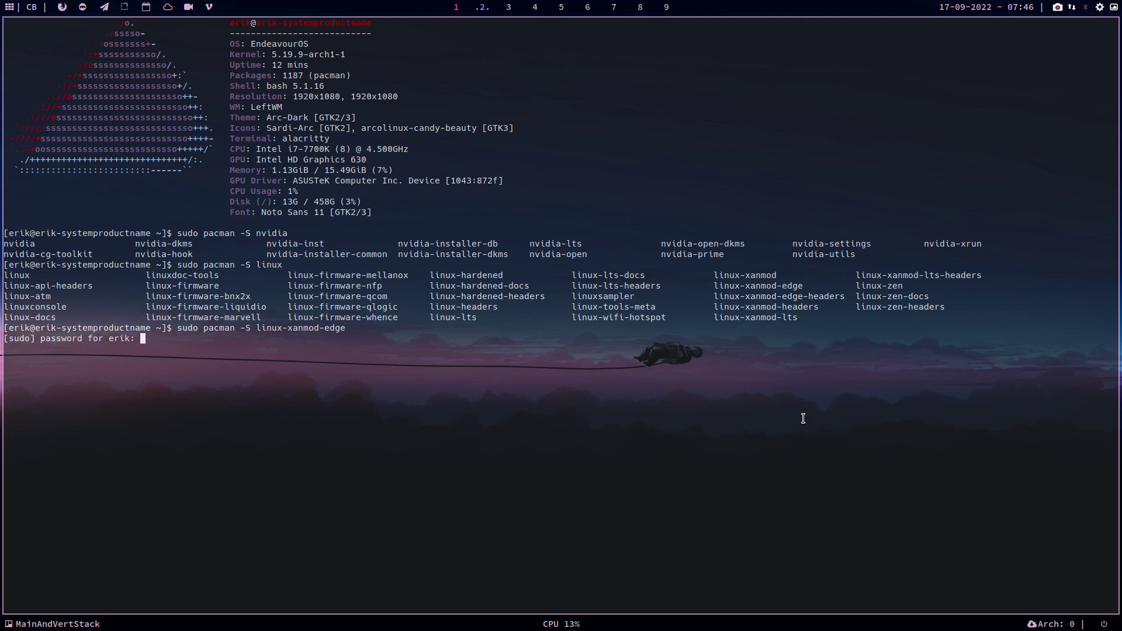
{"action": "key", "text": "Return"}
{"action": "key", "text": "Up"}
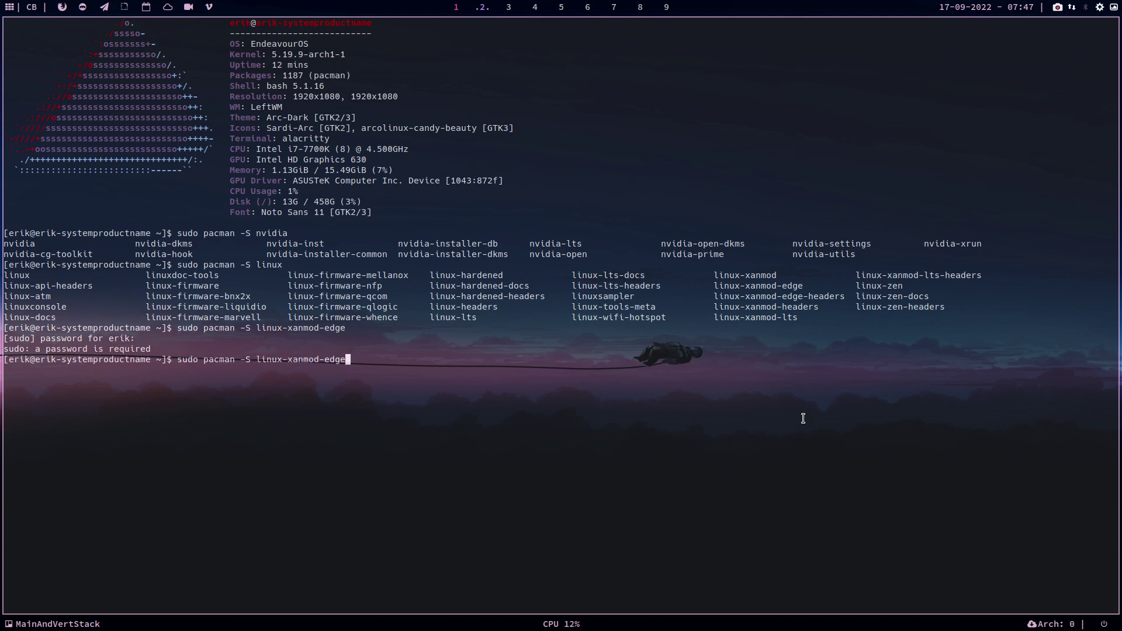
{"action": "type", "text": "linux"}
{"action": "type", "text": "-xanmo"}
{"action": "type", "text": "d"}
{"action": "type", "text": "-edge"}
{"action": "type", "text": "-hee"}
{"action": "type", "text": "ders"}
{"action": "key", "text": "Return"}
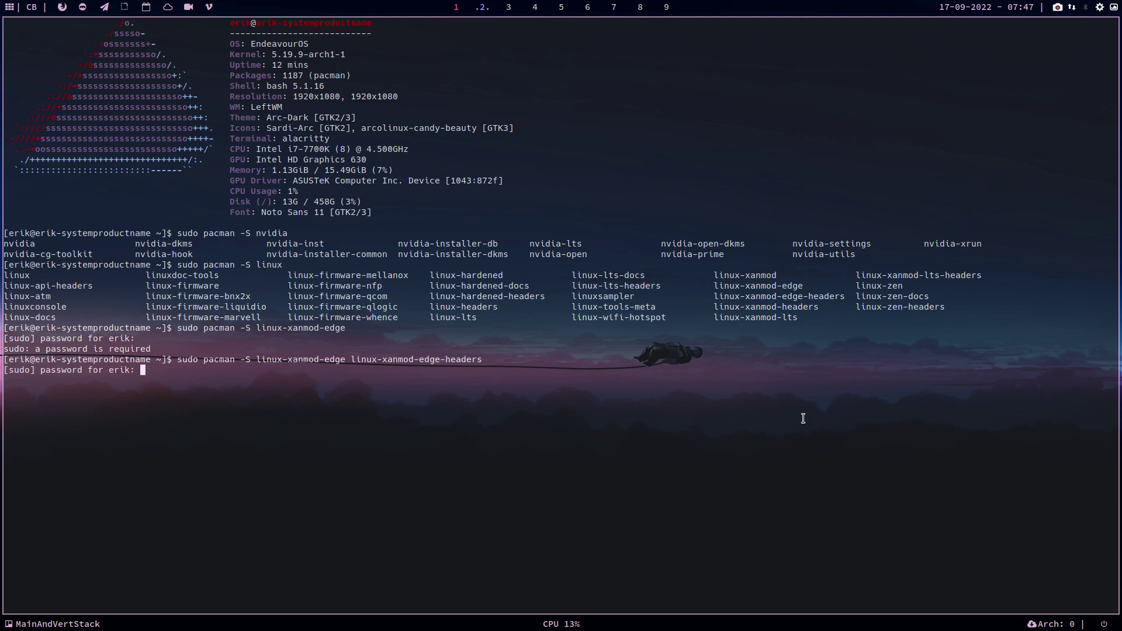
- Submit the sudo password, accept the install, and highlight the 93.40 MiB size and broadcom dkms line
{"action": "key", "text": "Return"}
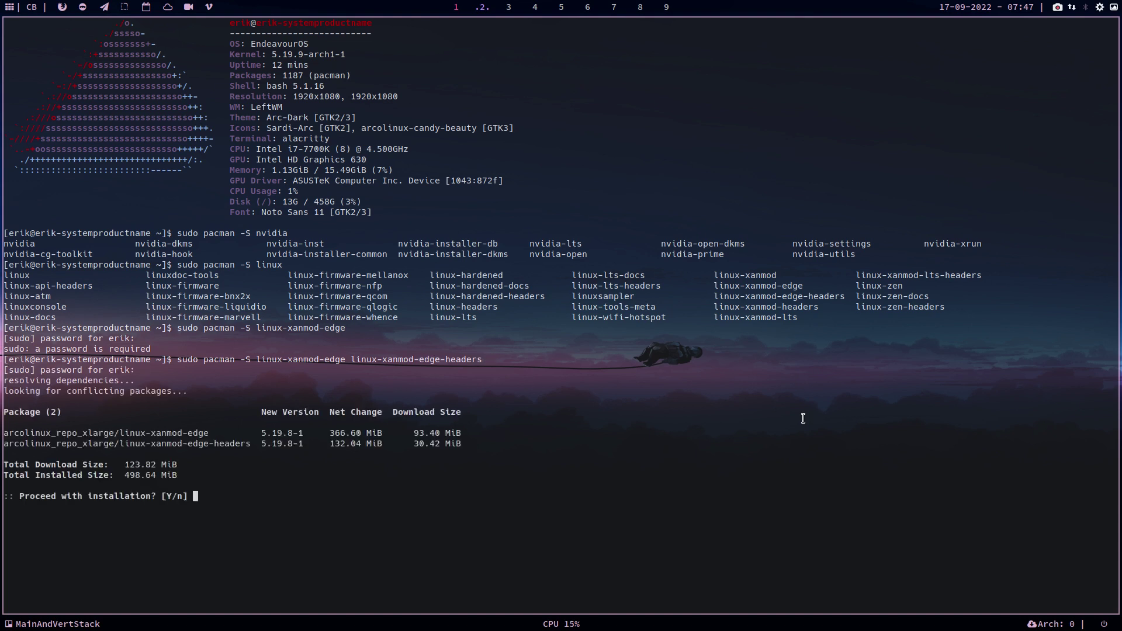
{"action": "key", "text": "Return"}
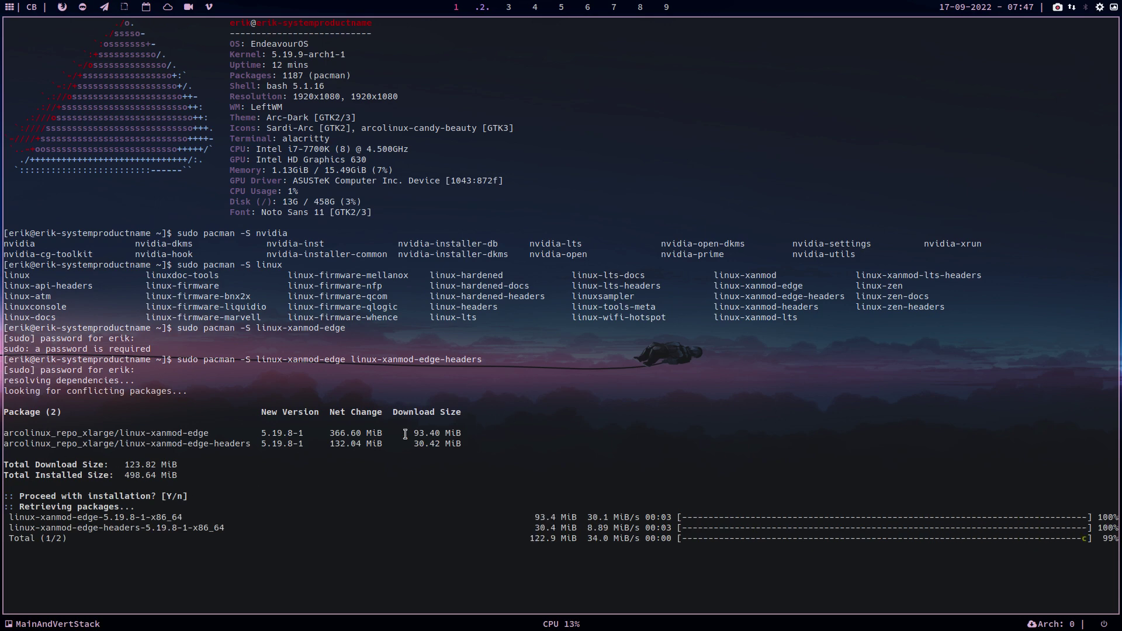
{"action": "left_click_drag", "start_coordinate": [411, 435], "coordinate": [462, 433]}
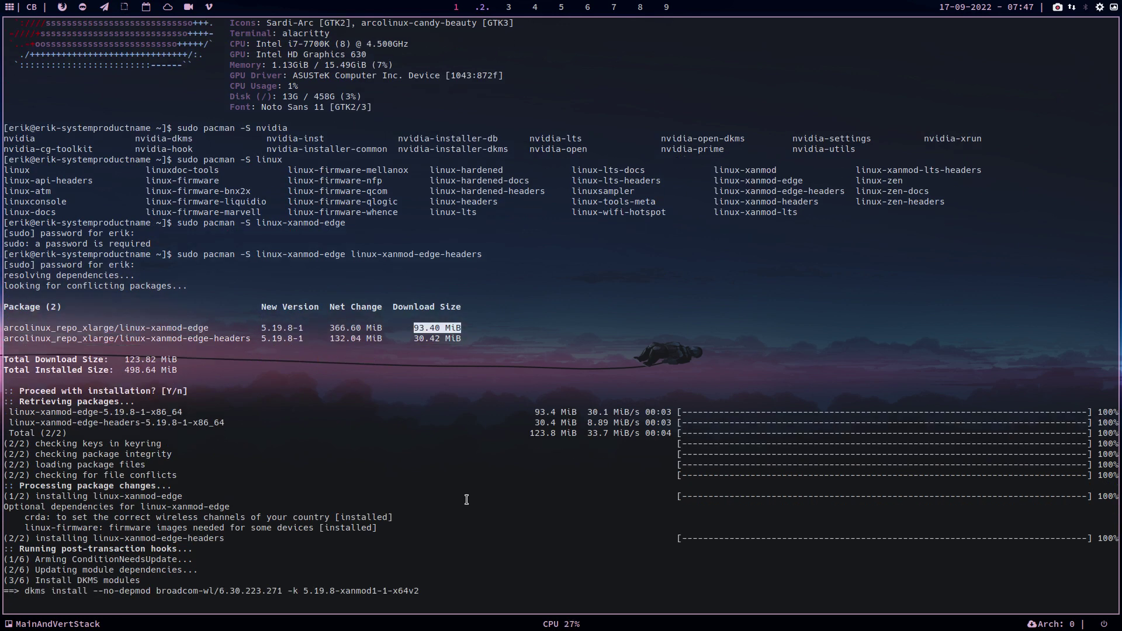
{"action": "left_click", "coordinate": [24, 579]}
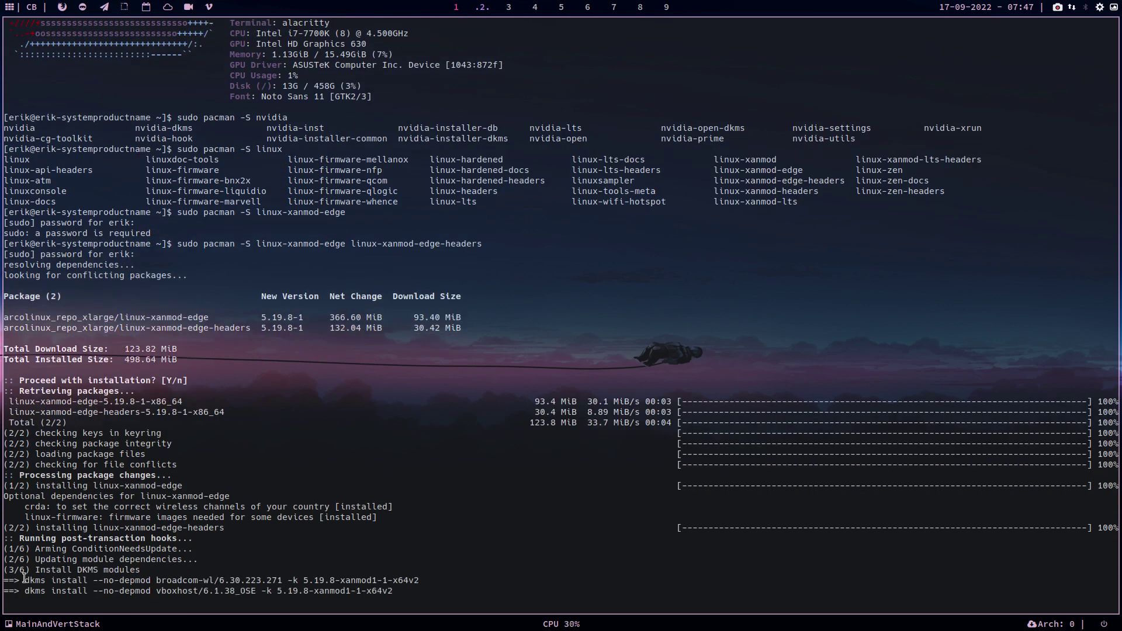
{"action": "left_click_drag", "start_coordinate": [24, 579], "coordinate": [51, 580]}
- Open a second Alacritty tile, highlight its GPU name, and review the finished pacman output
{"action": "key", "text": "super+Return"}
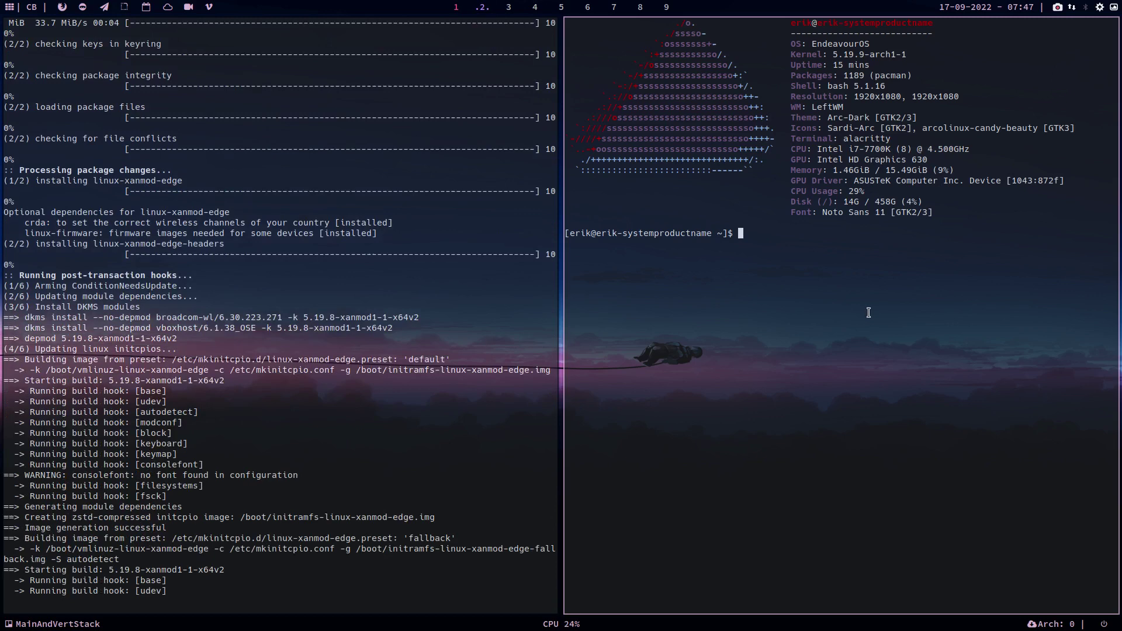
{"action": "left_click_drag", "start_coordinate": [818, 159], "coordinate": [922, 159]}
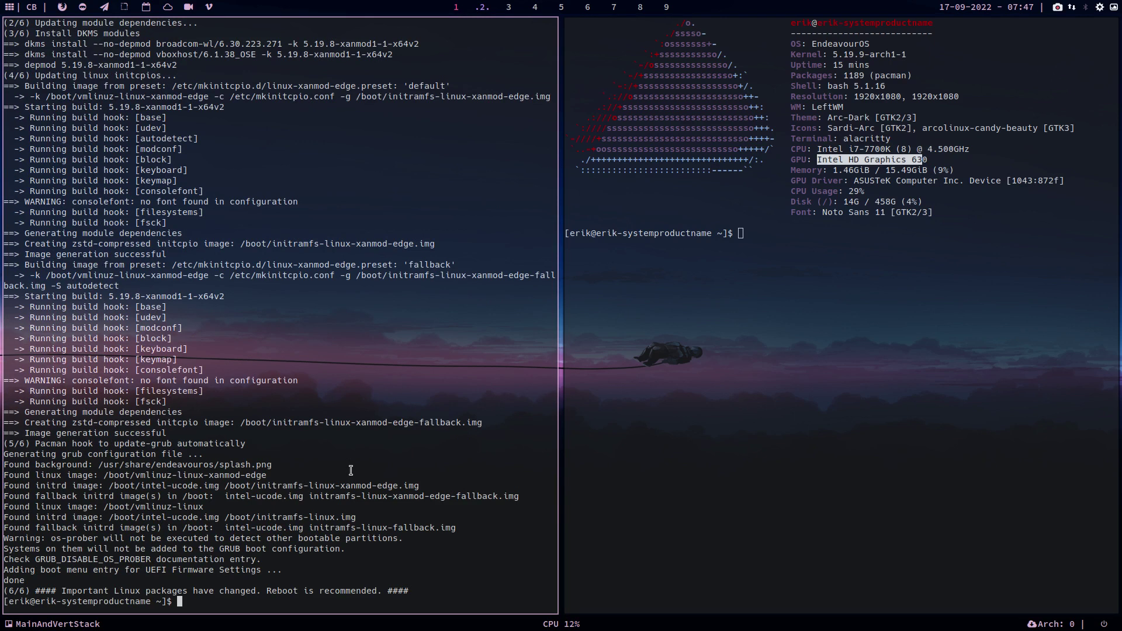
{"action": "scroll", "coordinate": [350, 470], "scroll_direction": "up", "scroll_amount": 9}
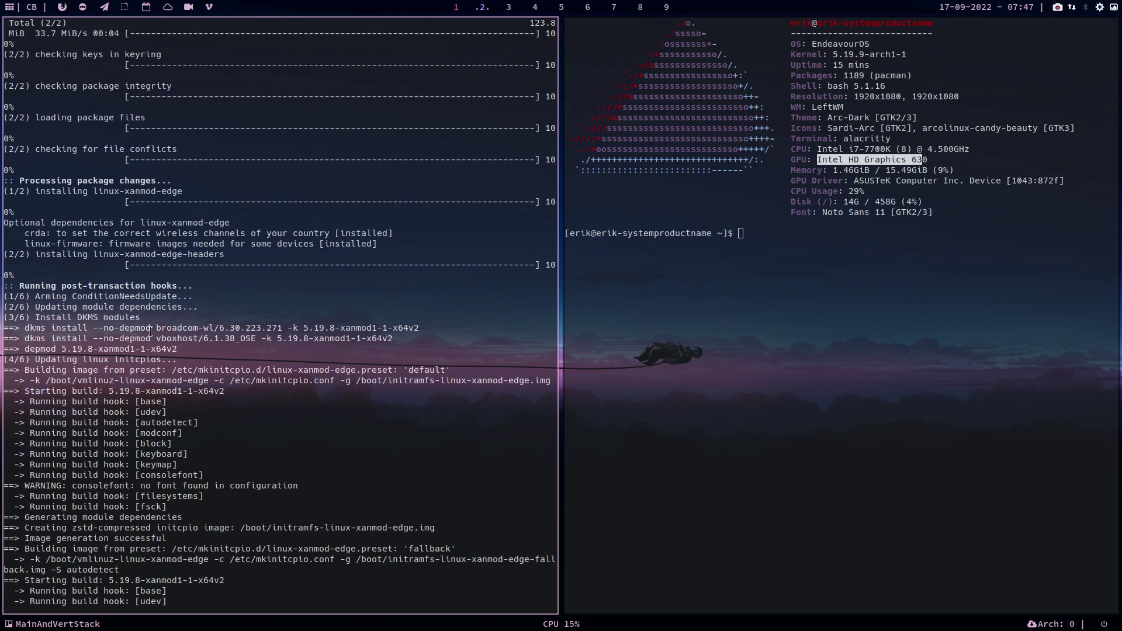
{"action": "left_click", "coordinate": [698, 371]}
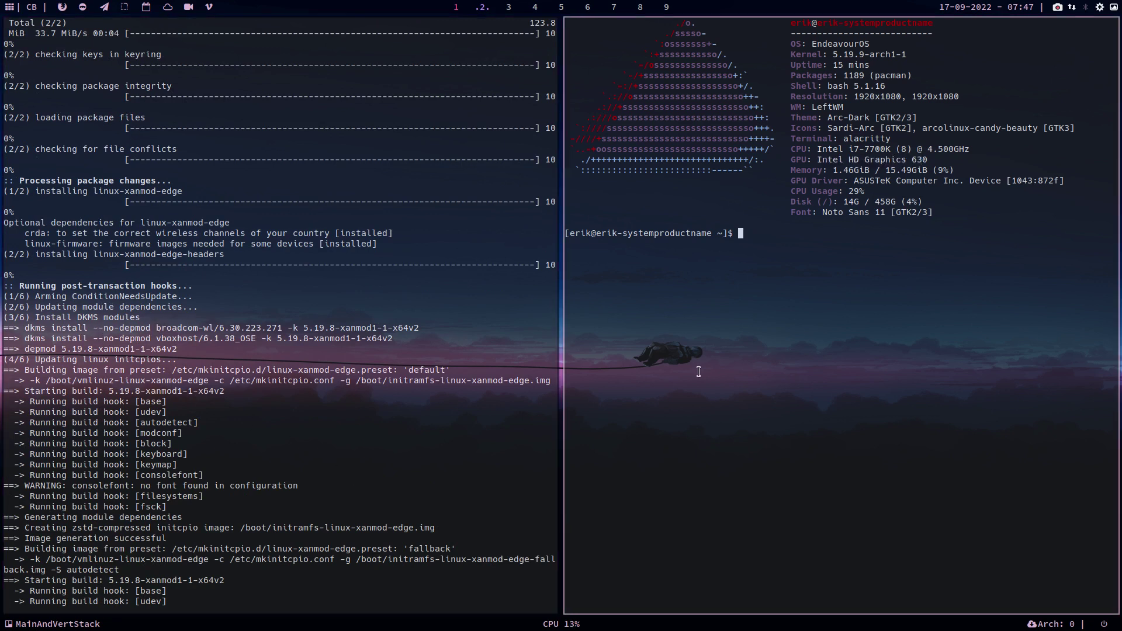
- Remove broadcom-wl-dkms with 'sudo pacman -R', confirm it, and highlight the vboxhost dkms entry
{"action": "type", "text": "sudo pacman -R broad"}
{"action": "key", "text": "Tab"}
{"action": "key", "text": "Return"}
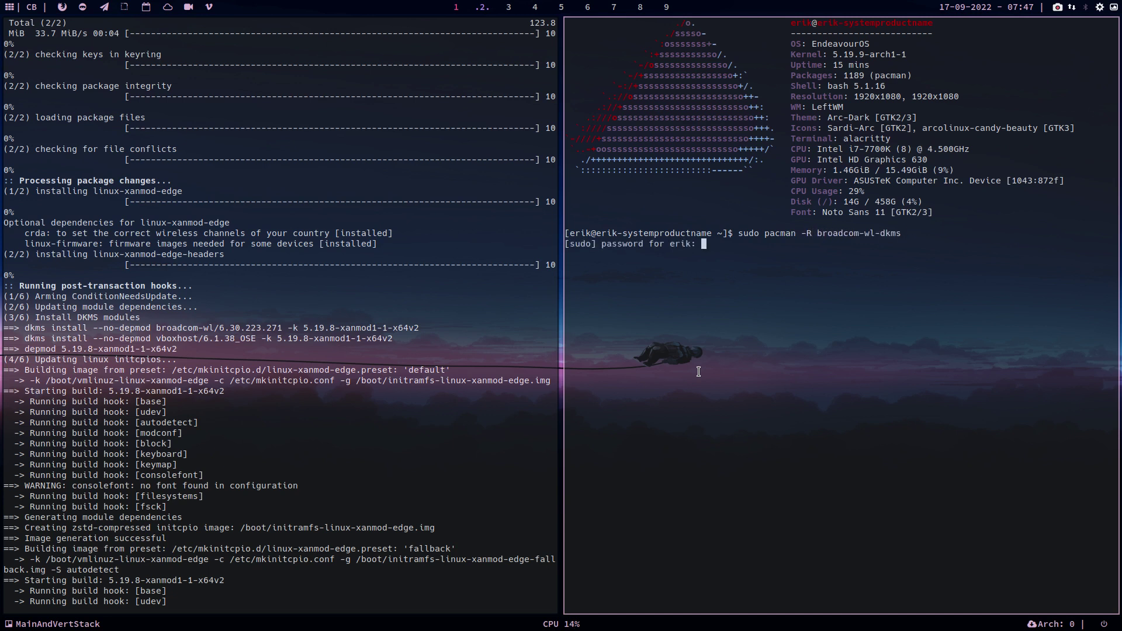
{"action": "key", "text": "Return"}
{"action": "key", "text": "Return"}
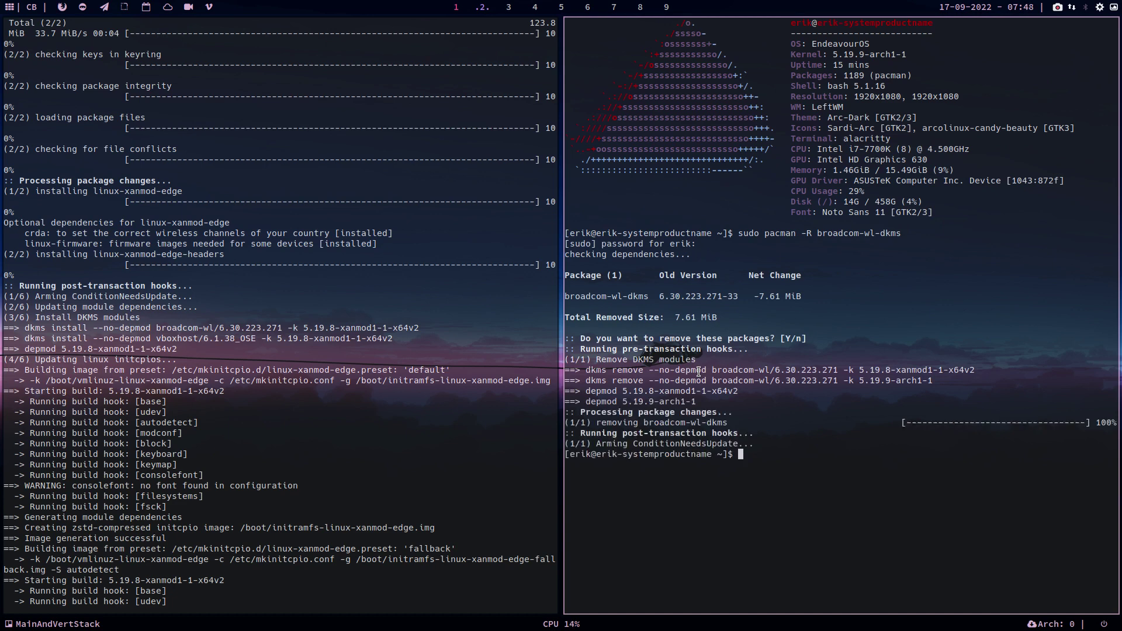
{"action": "left_click_drag", "start_coordinate": [146, 339], "coordinate": [434, 339]}
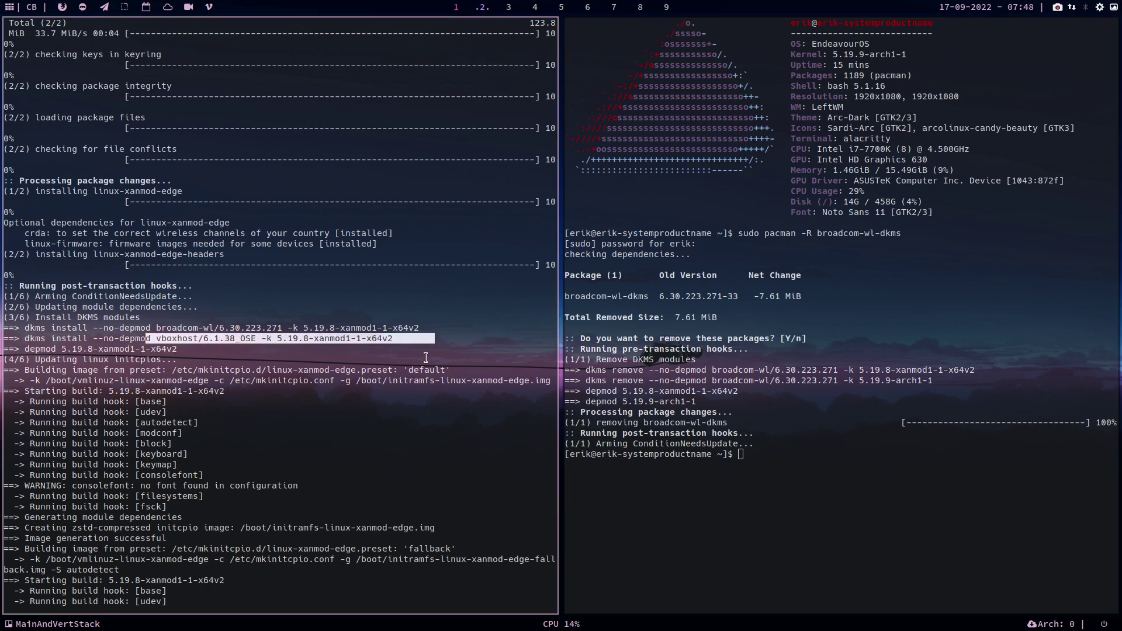